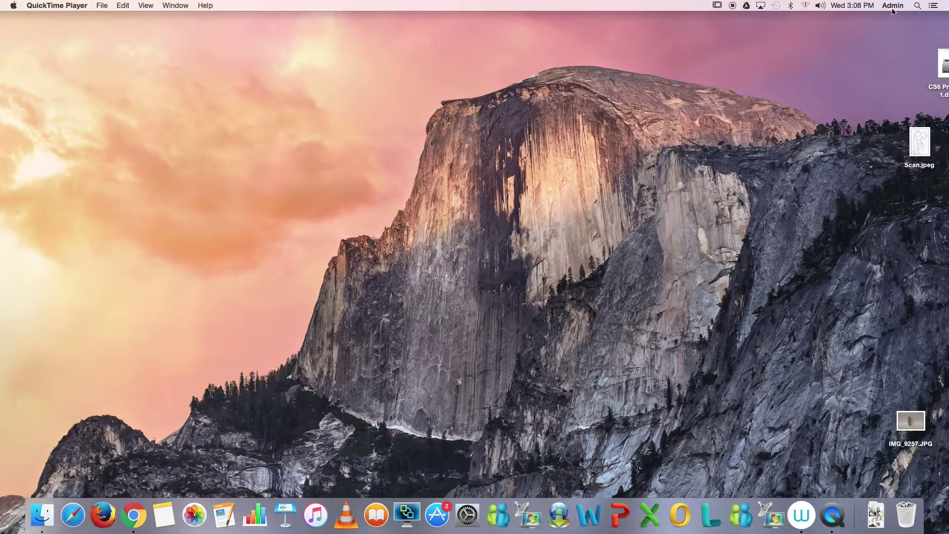
- Search Spotlight for 'system' and launch System Preferences from the results
left_click(917, 6)
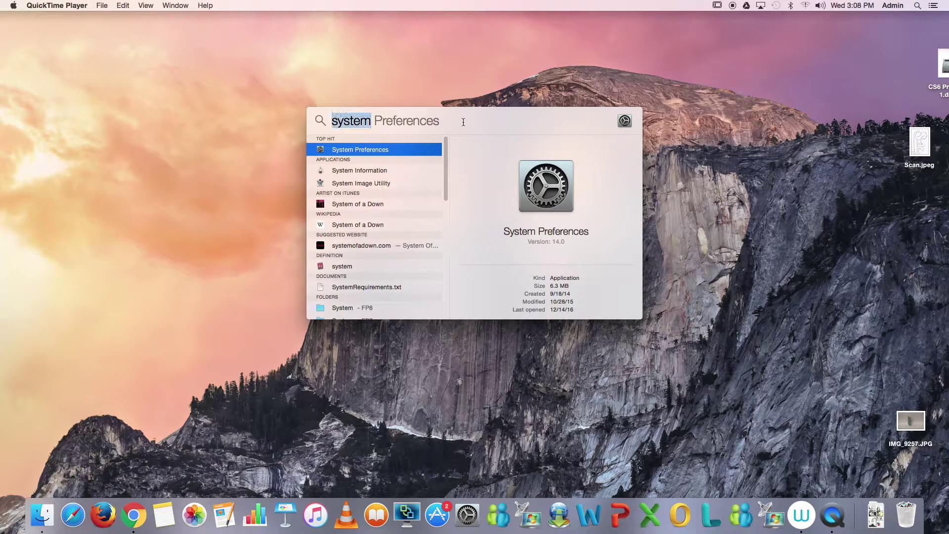
type("system")
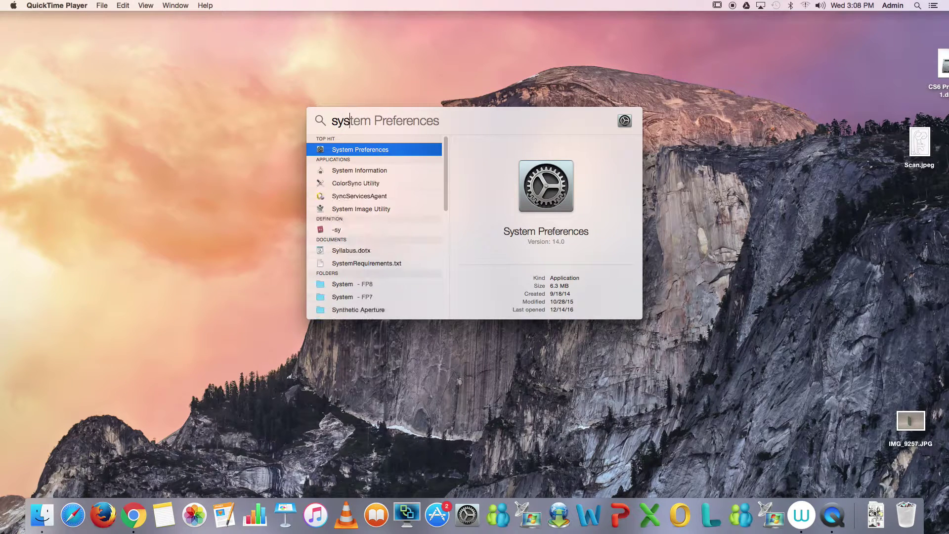
left_click(350, 150)
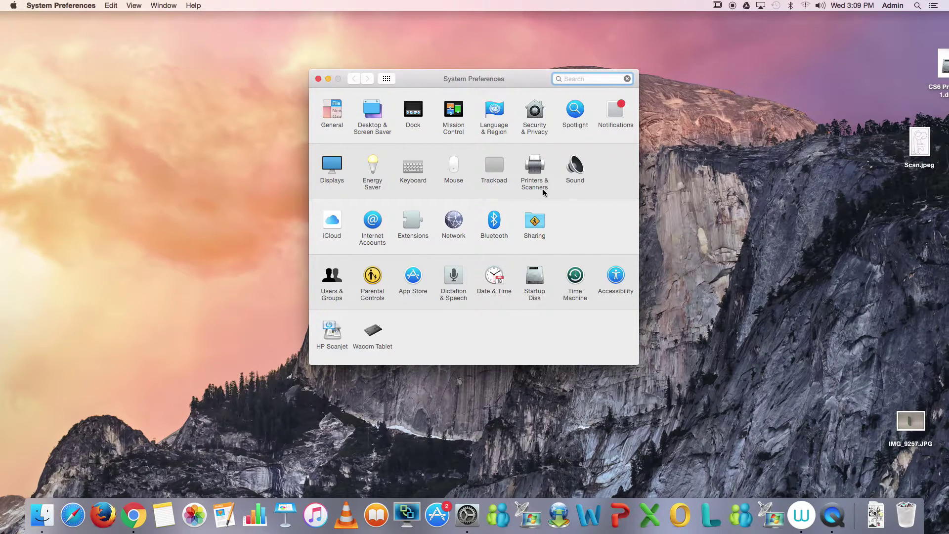
- Show the Scan tab for the EPSON WF-7510 Series 2 in Printers & Scanners
left_click(534, 165)
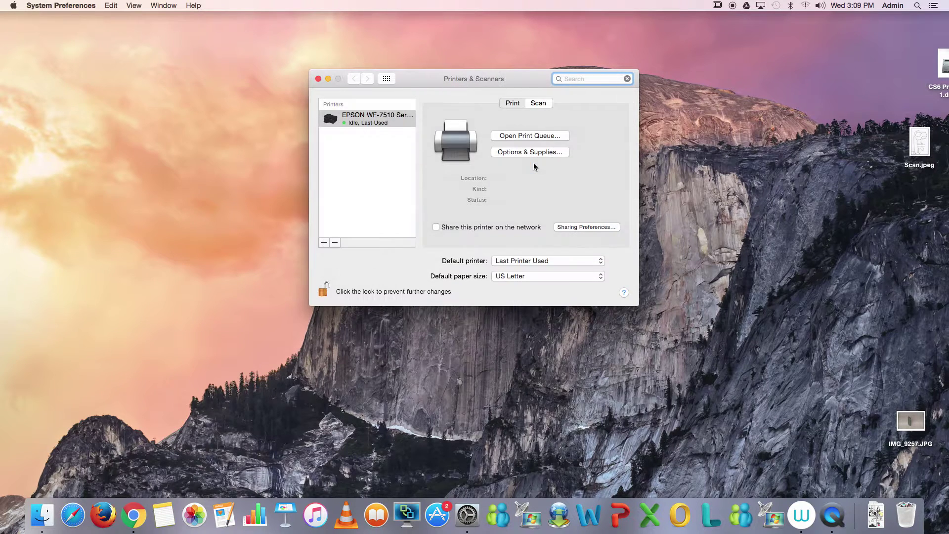
left_click(364, 123)
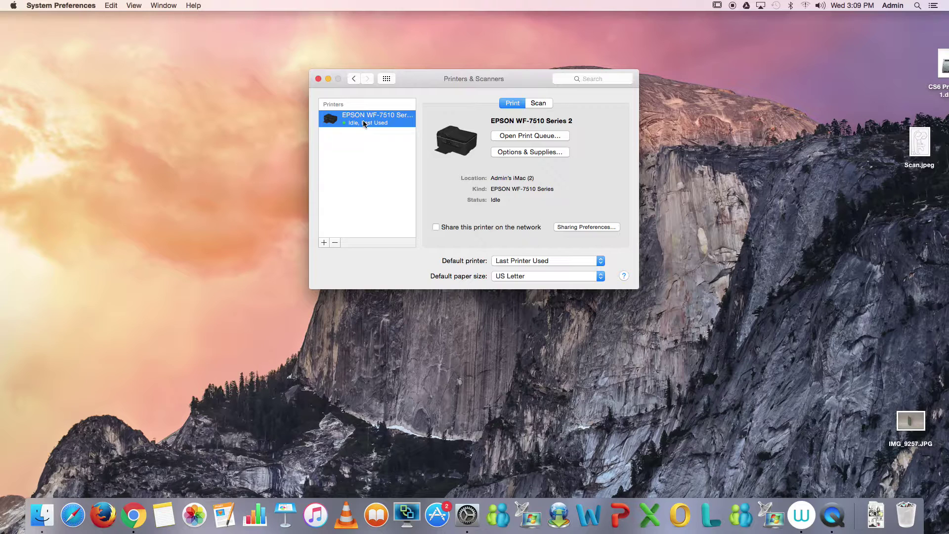
left_click(539, 104)
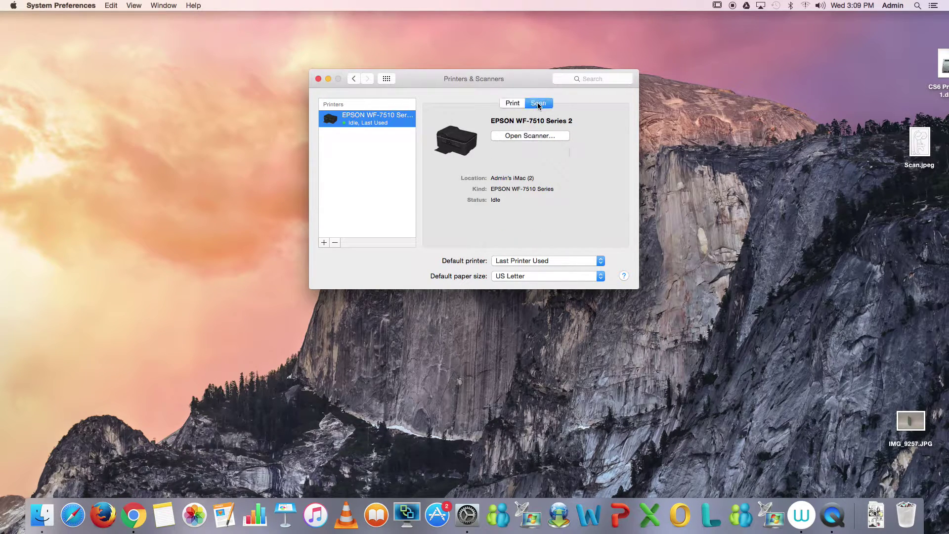
- Open the scanner, move its window higher and enlarge it to reveal all settings
left_click(527, 137)
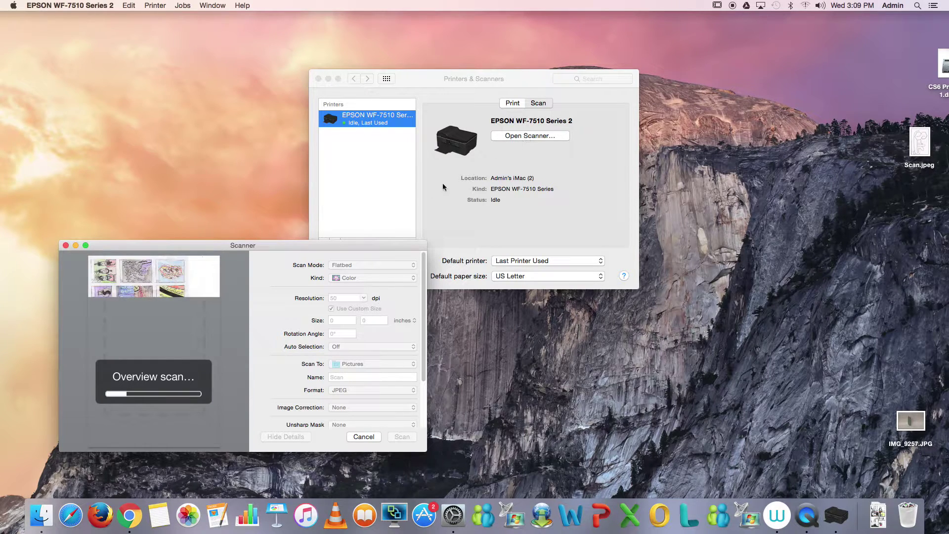
left_click_drag(314, 248, 322, 46)
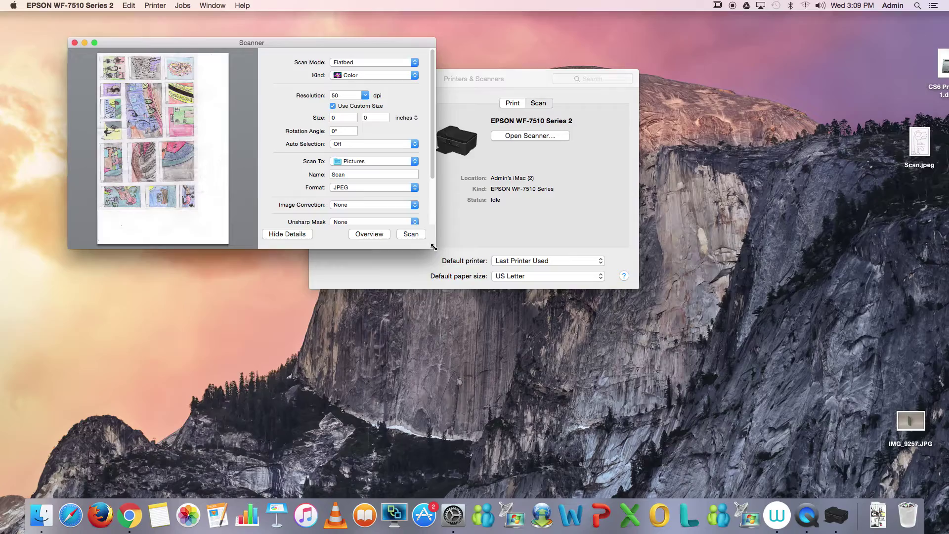
left_click_drag(436, 249, 560, 426)
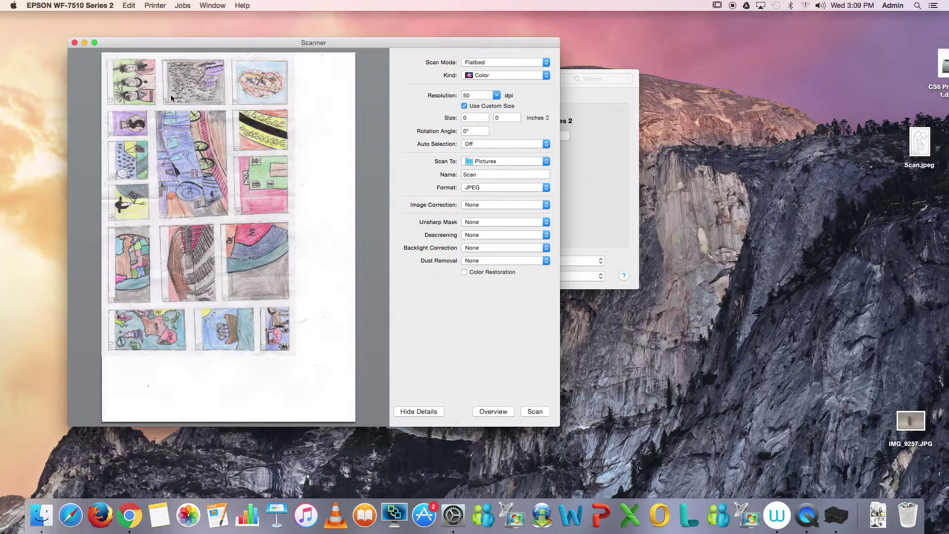
- Keep Flatbed scan mode and Color kind, and set the resolution to 300 dpi
left_click(494, 63)
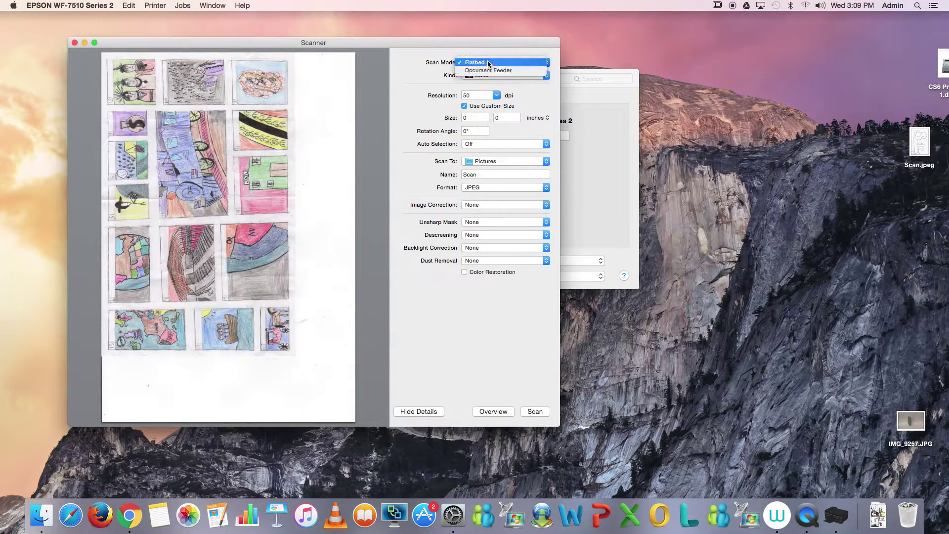
left_click(489, 64)
left_click(490, 77)
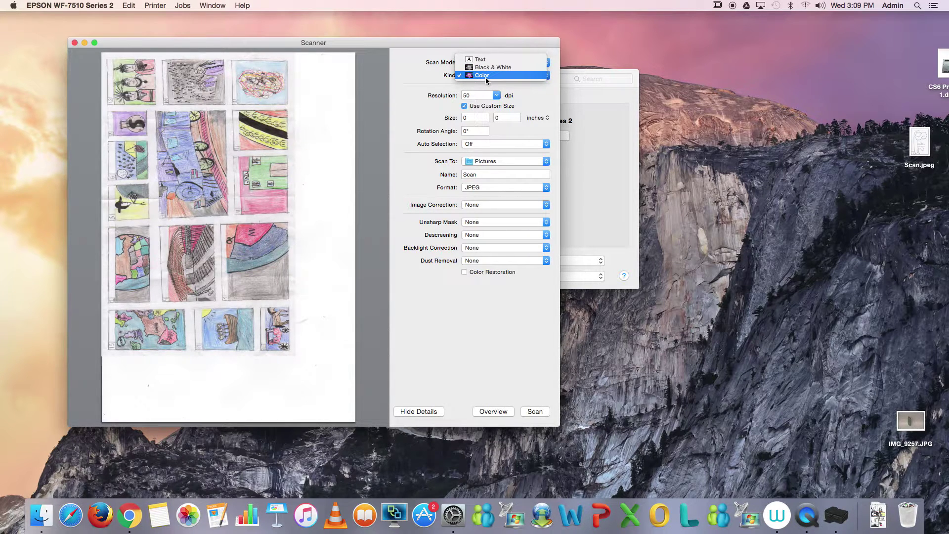
left_click(486, 76)
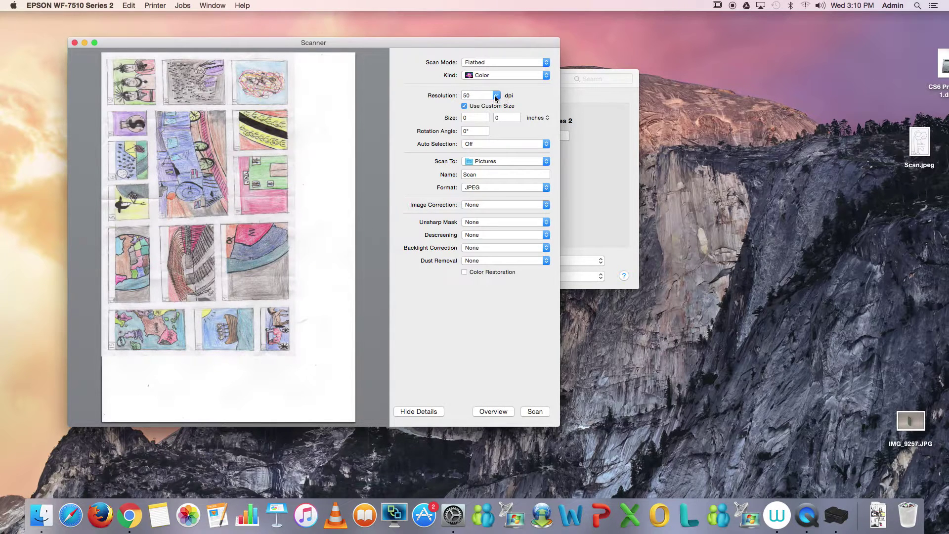
left_click(497, 95)
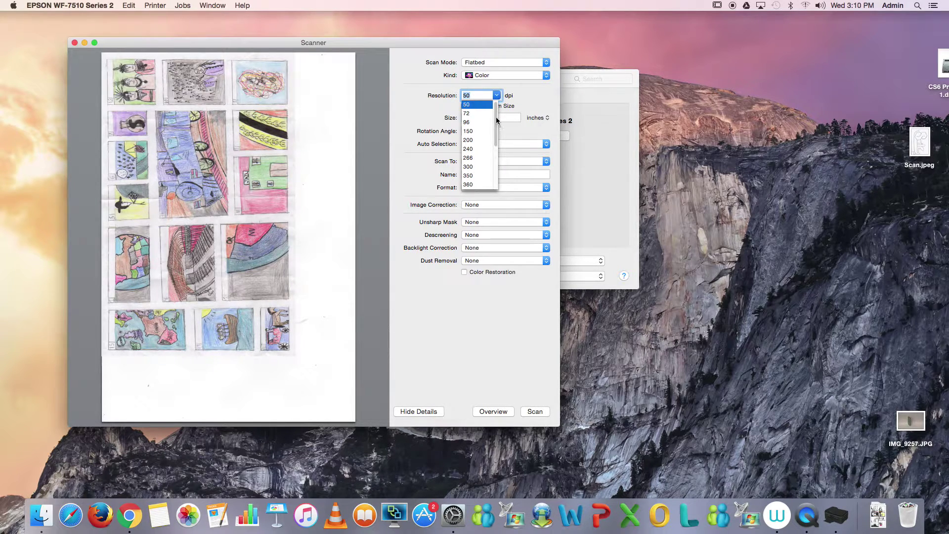
scroll(494, 126, "down", 4)
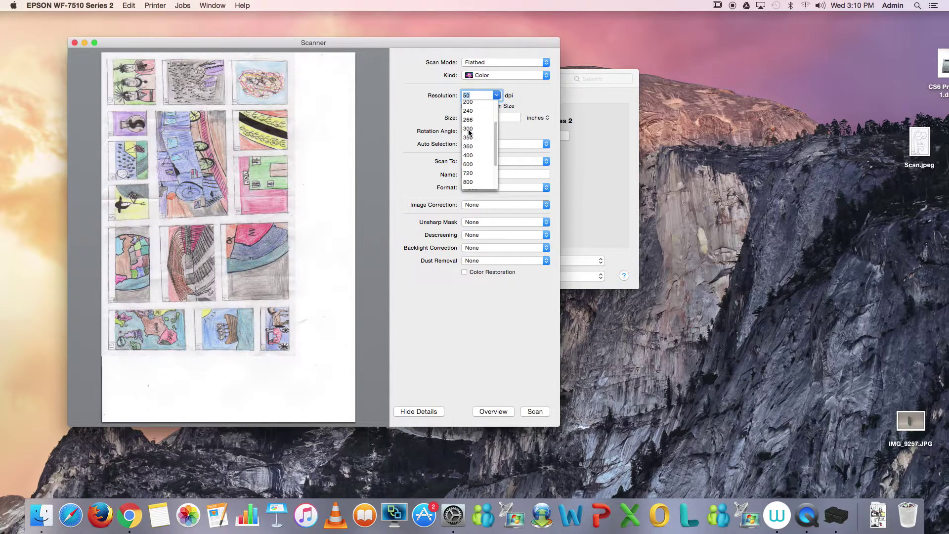
left_click(467, 129)
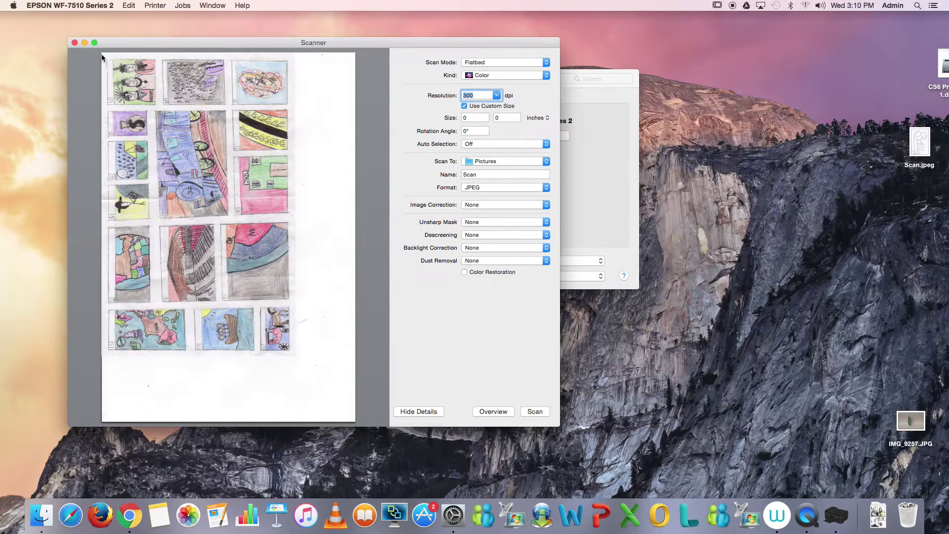
- Outline the scan area over the whole drawing grid, framing 8.98 × 14.01 inches
left_click_drag(103, 54, 295, 359)
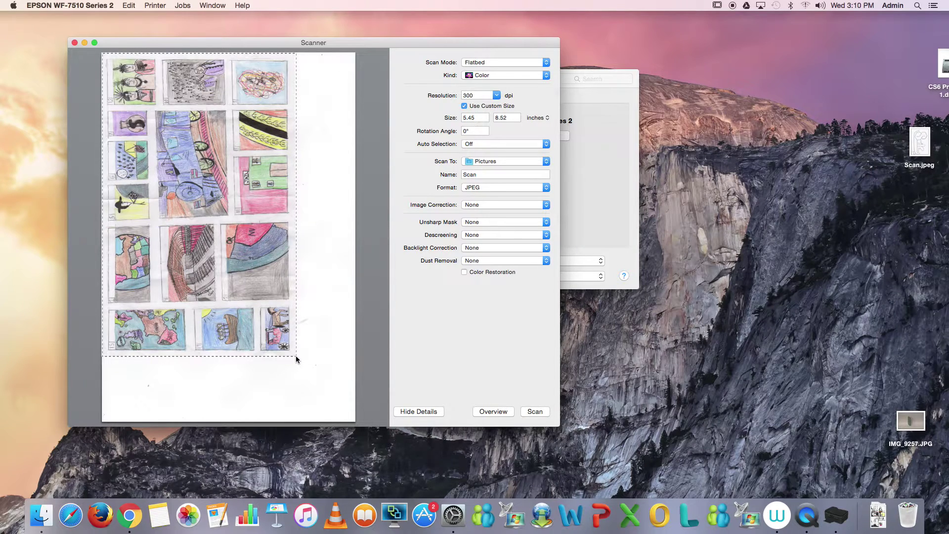
left_click_drag(296, 359, 295, 356)
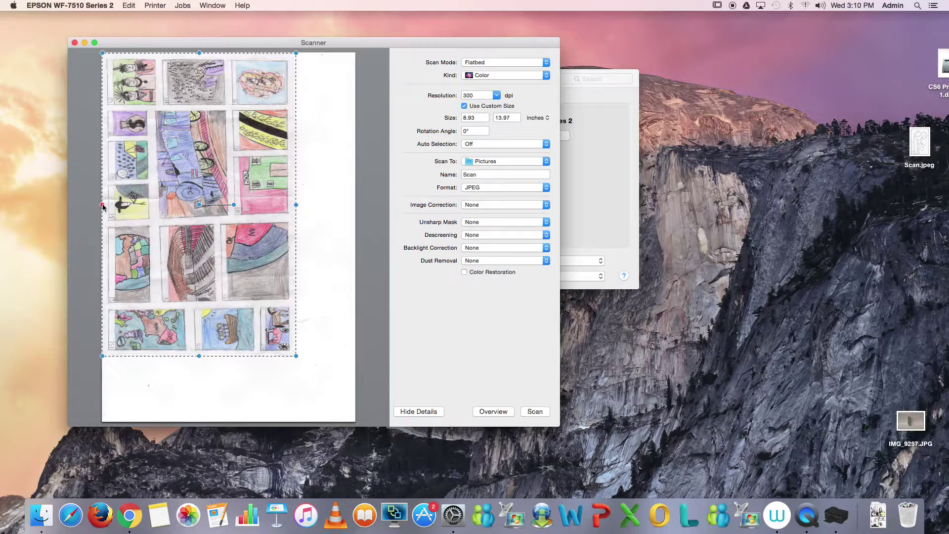
left_click(199, 53)
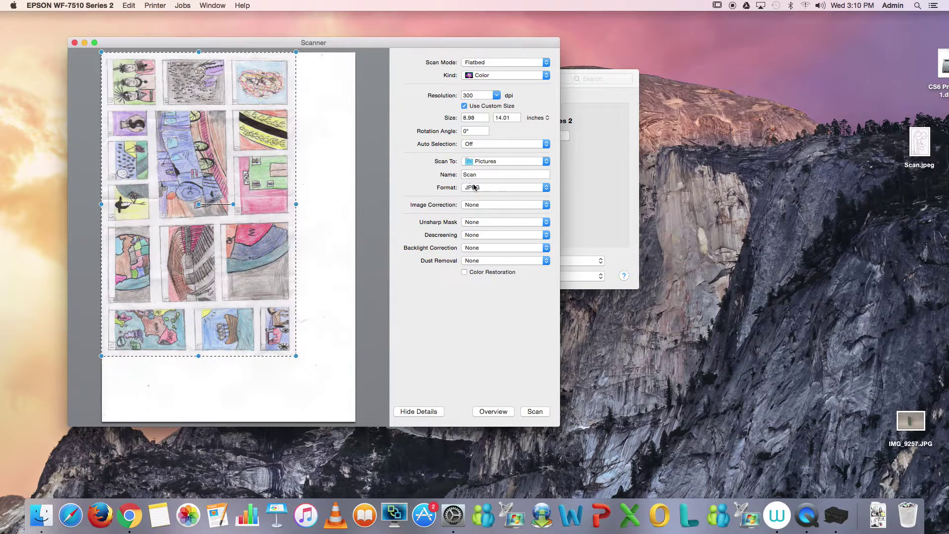
- Rename the scan to 'Litwin scan1' and keep JPEG as the file format
double_click(477, 176)
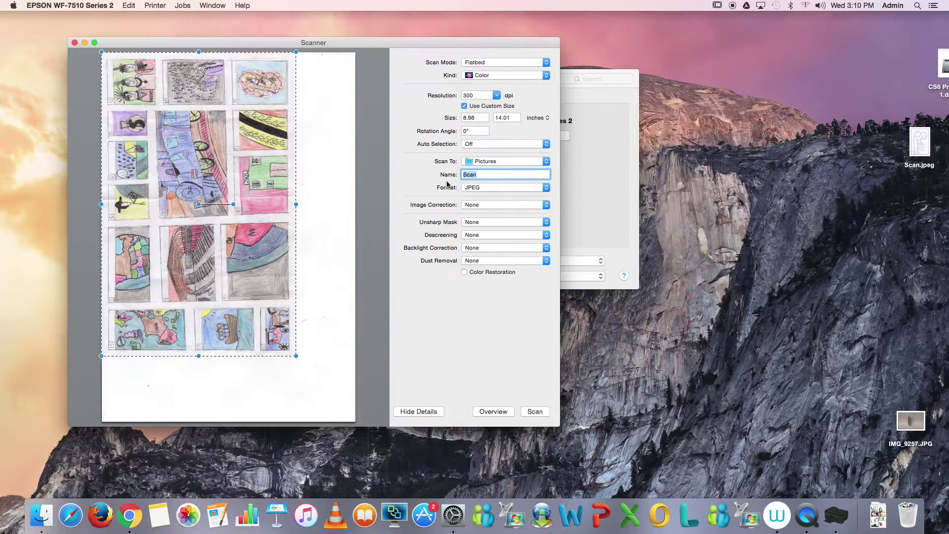
type("Litwin scan1")
left_click(473, 188)
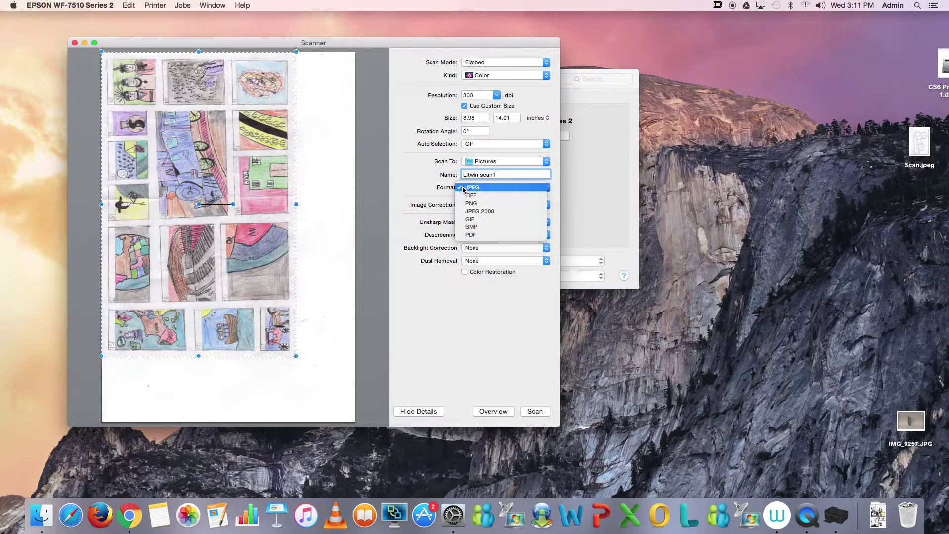
left_click(463, 188)
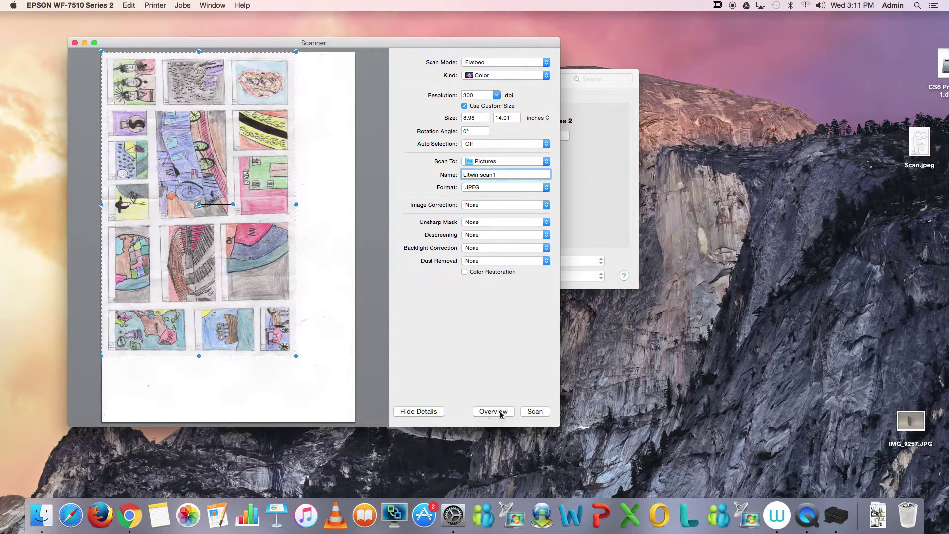
left_click(534, 413)
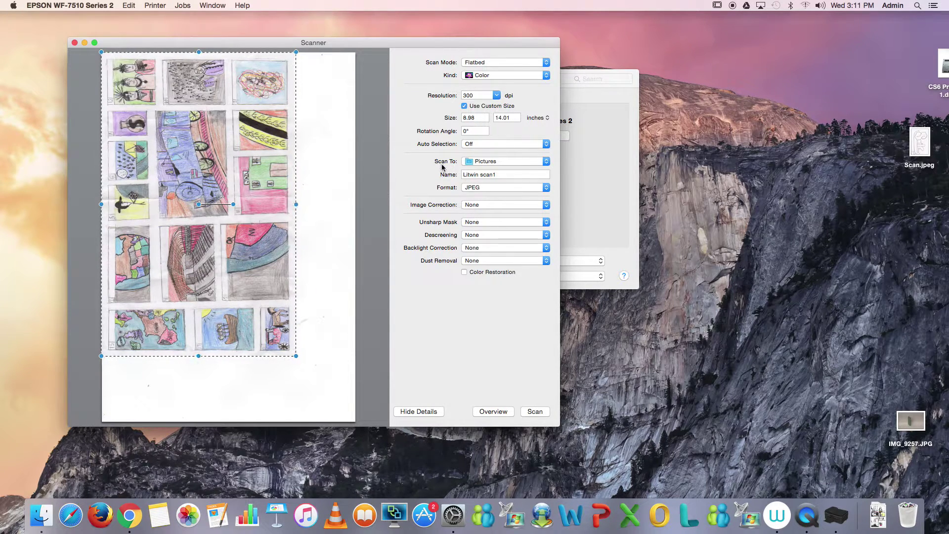
- Set Scan To to Desktop, then switch it to Other… to browse for a folder
left_click(486, 162)
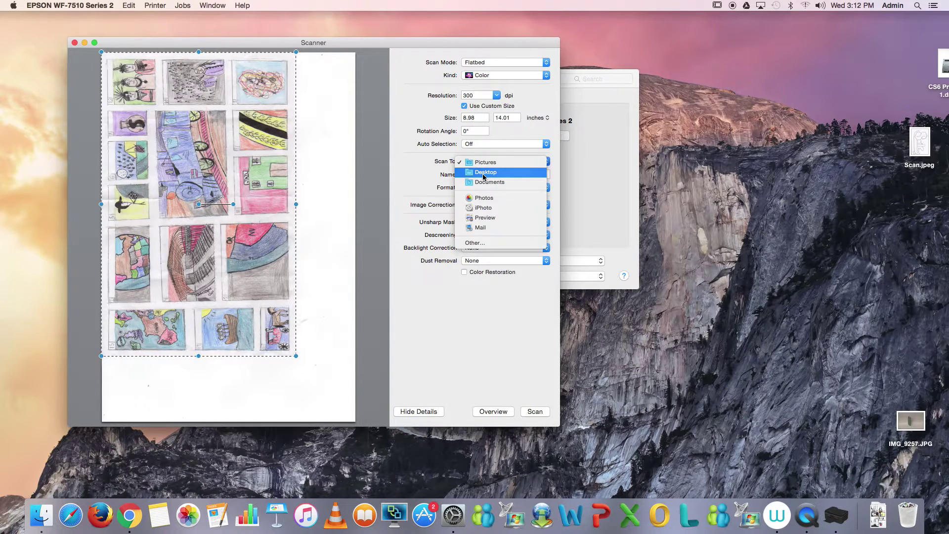
left_click(484, 173)
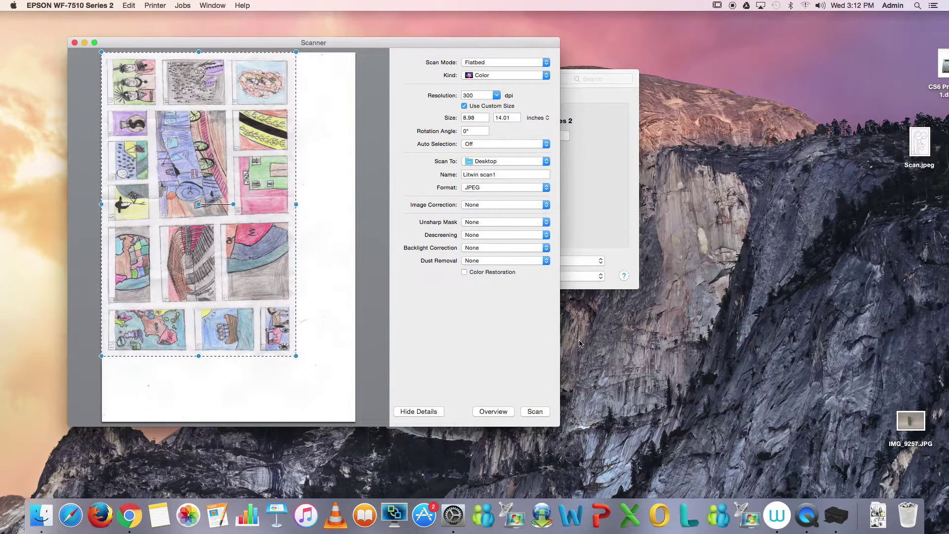
left_click(486, 162)
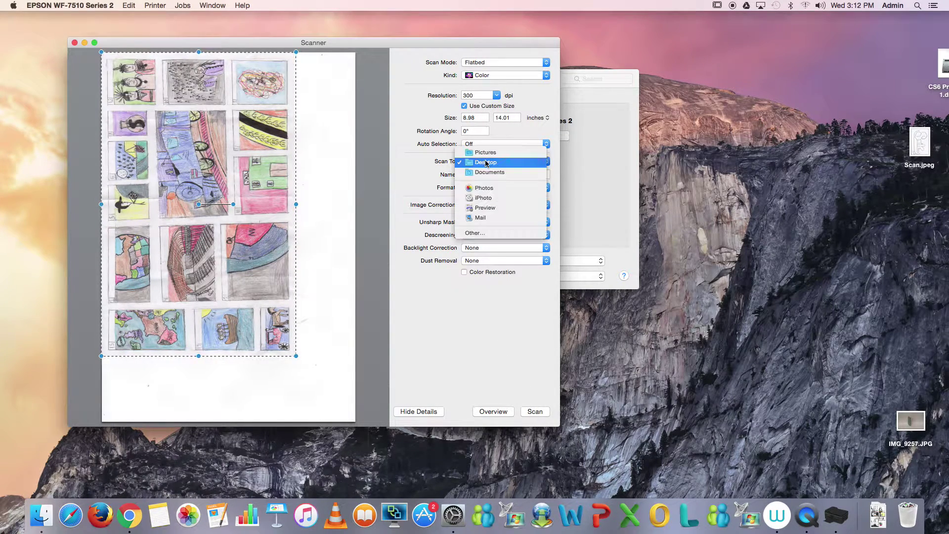
left_click(477, 232)
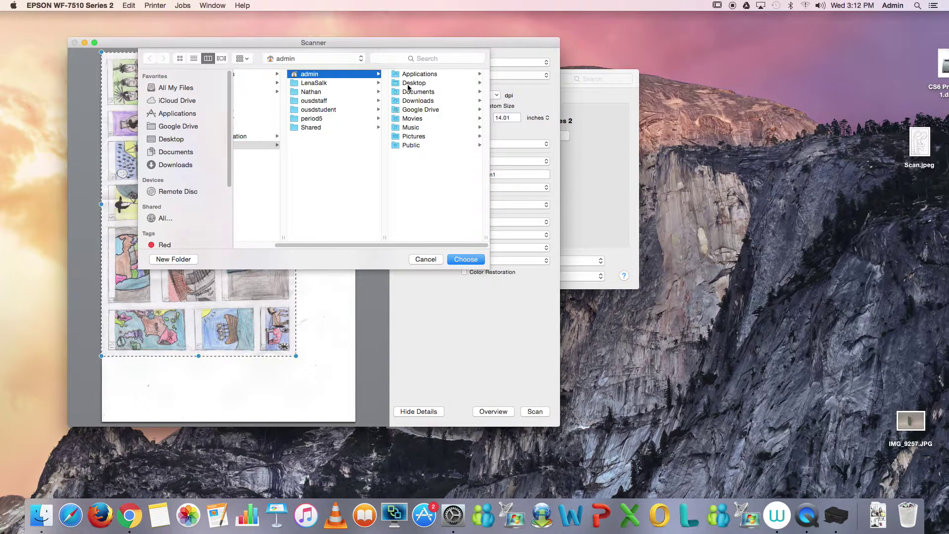
- Create a 'Litwin scans' folder in Documents and choose it as the save folder
left_click(409, 84)
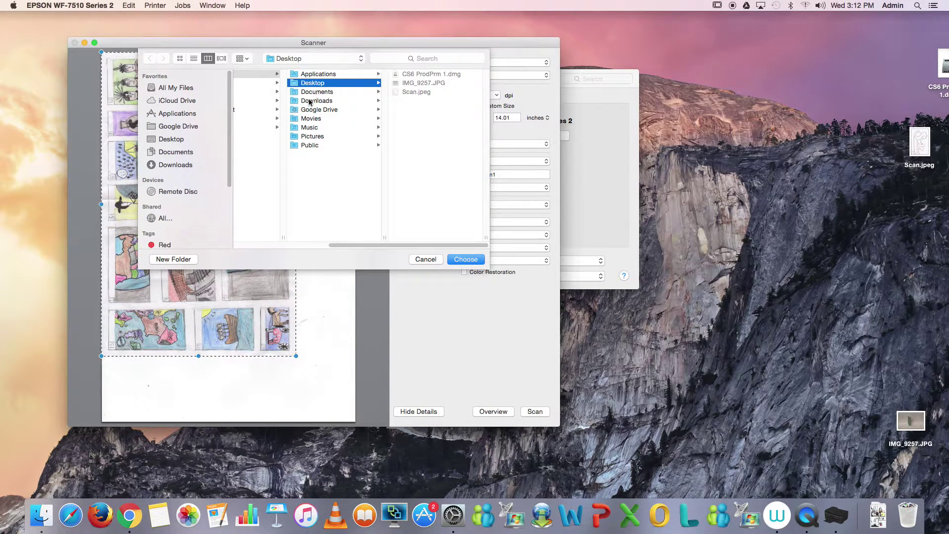
left_click(312, 92)
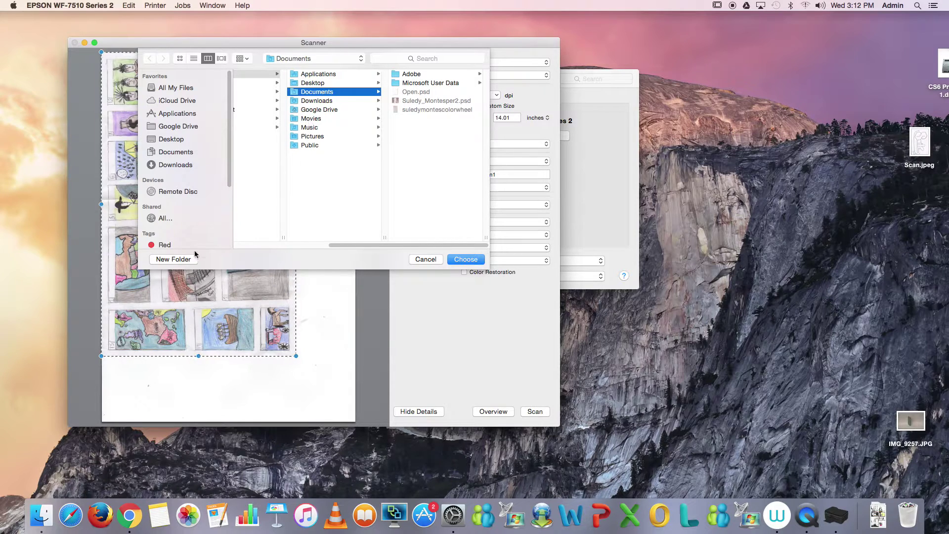
left_click(181, 261)
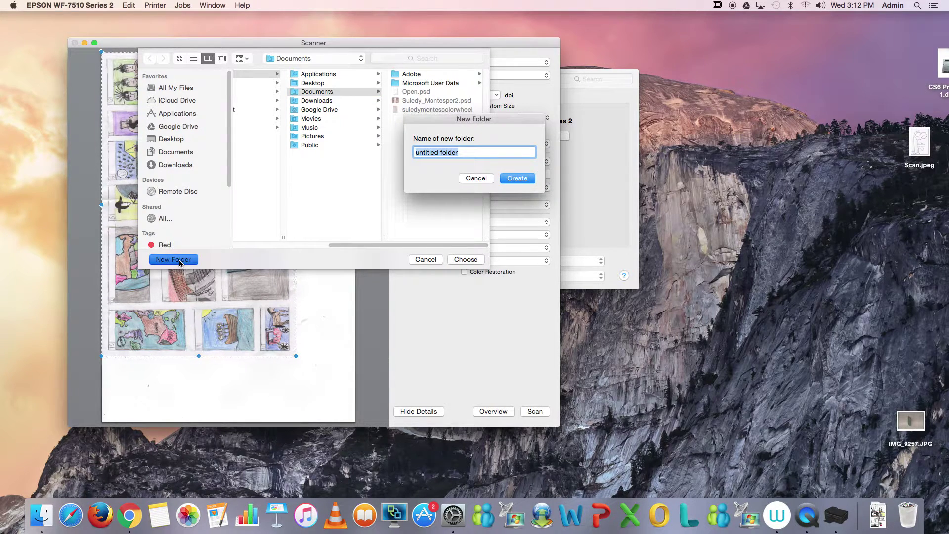
type("Litwin scans")
left_click(518, 179)
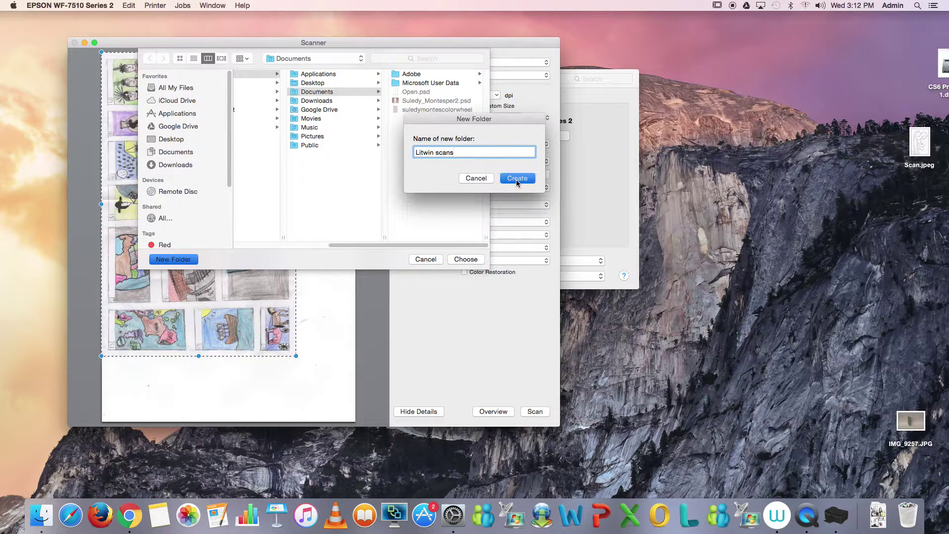
left_click(466, 259)
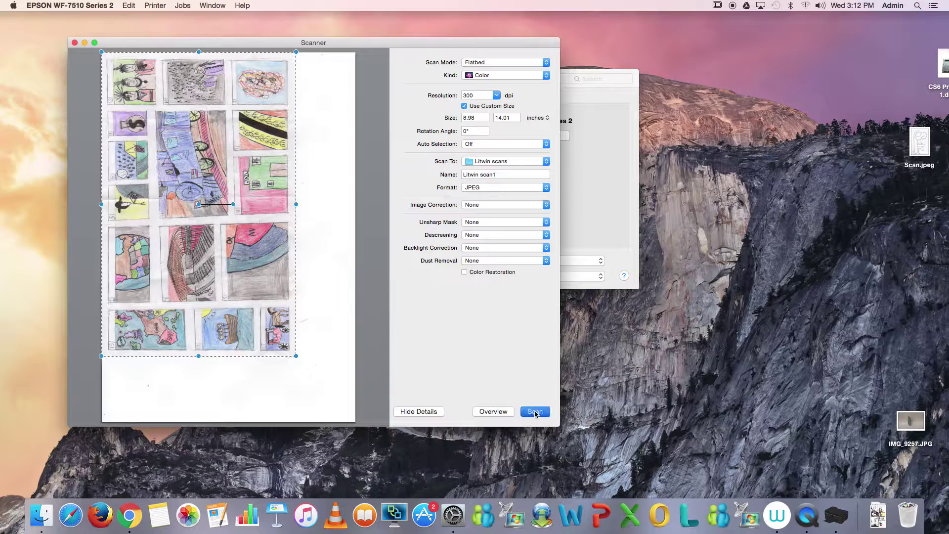
- Start the 300 dpi colour scan, saving 'Litwin scan1' to the Litwin scans folder
left_click(535, 413)
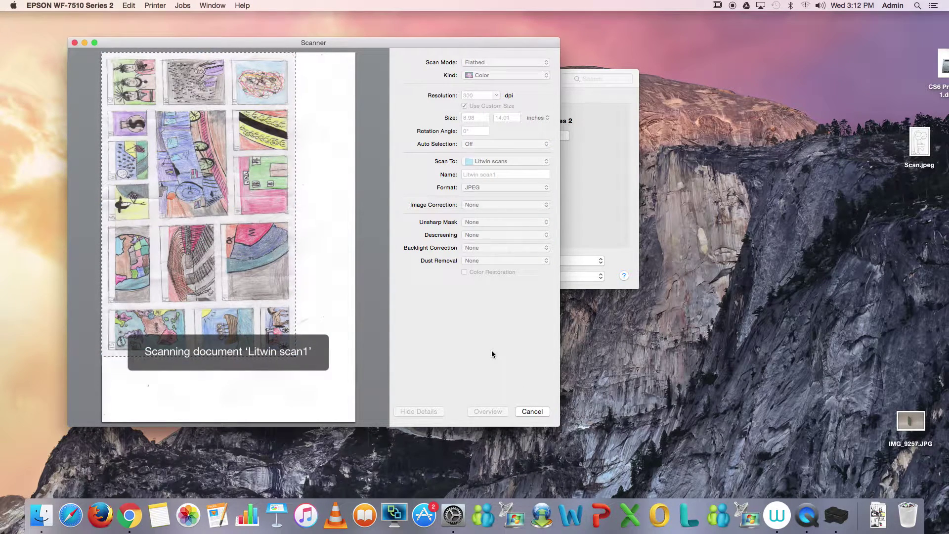